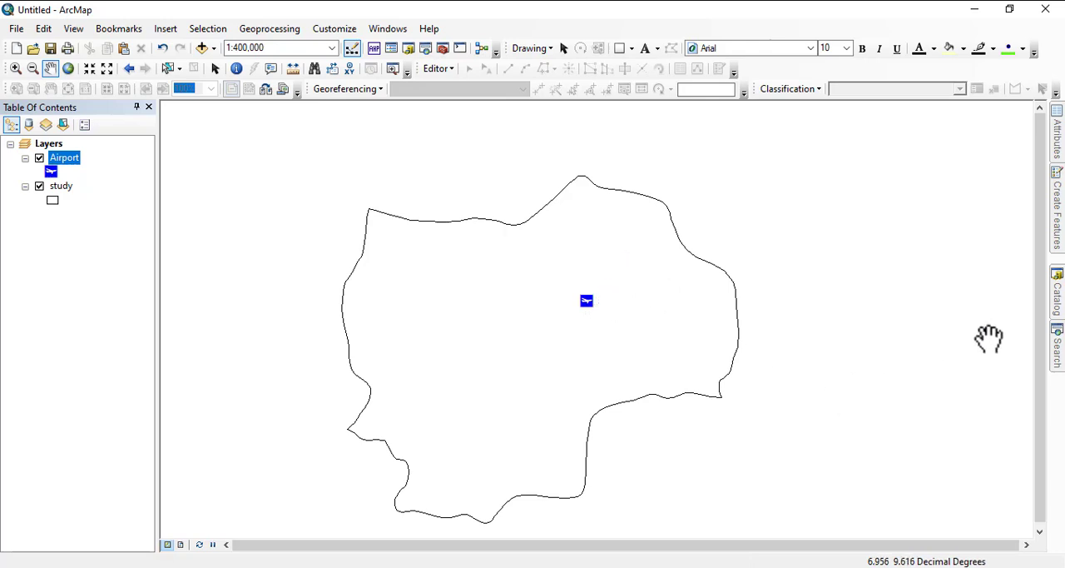
Step: Start the Euclidean Distance tool from the Spatial Analyst Distance toolset with Airport as the feature source data
{"action": "mouse_move", "coordinate": [1056, 368]}
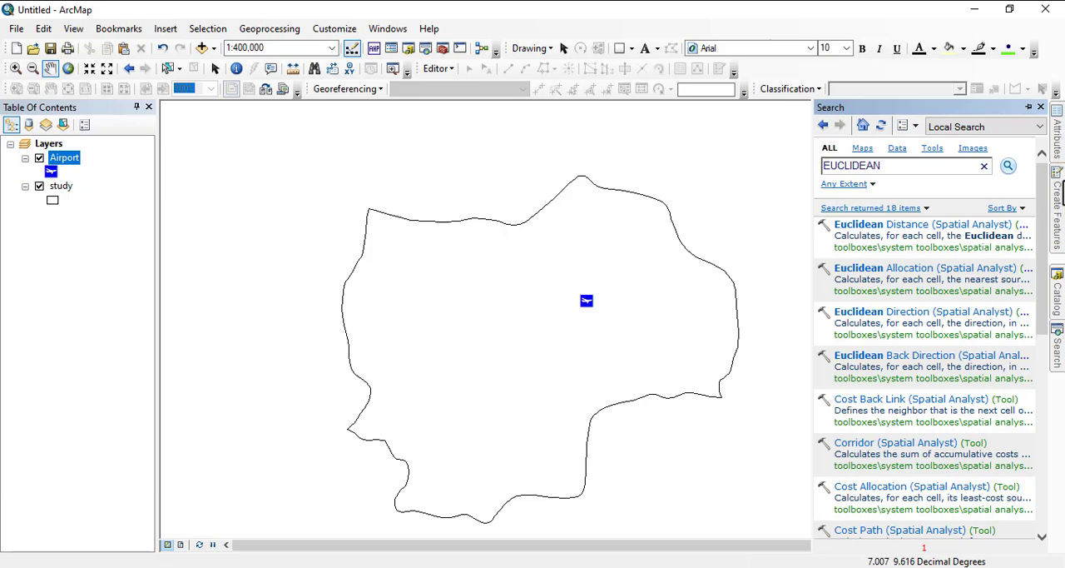
{"action": "left_click", "coordinate": [1058, 296]}
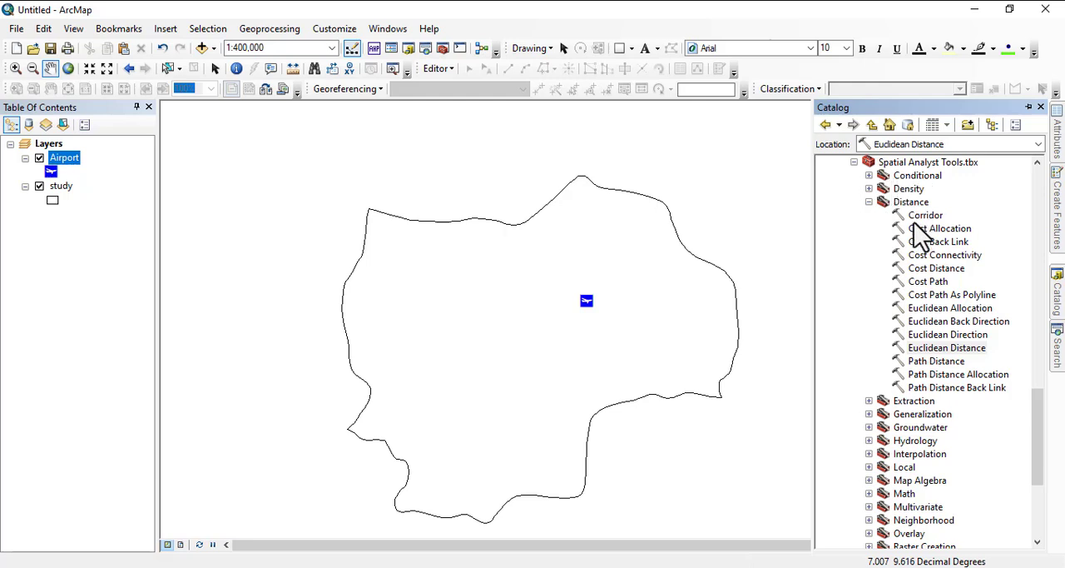
{"action": "double_click", "coordinate": [945, 348]}
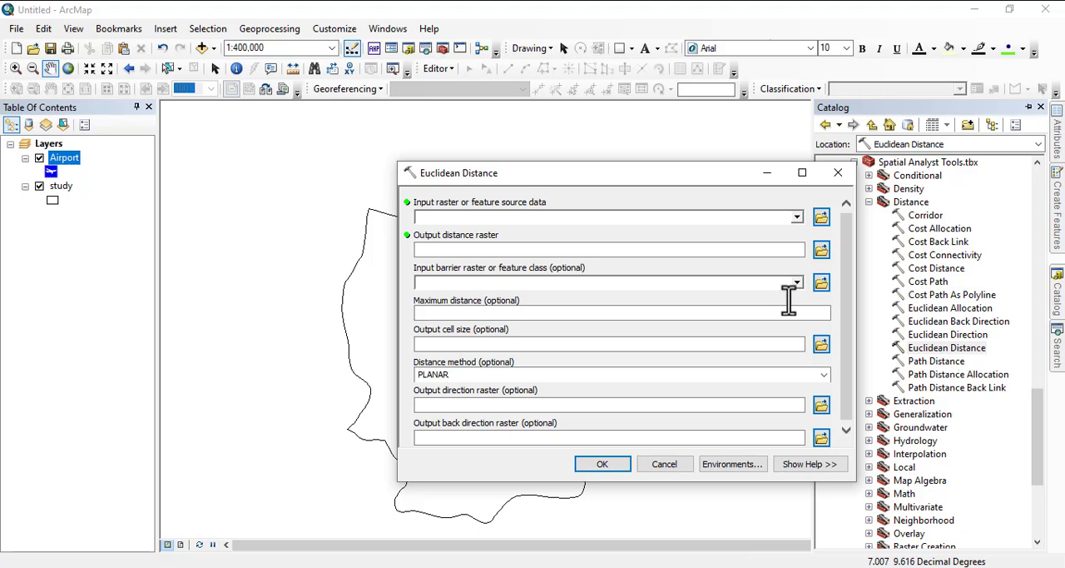
{"action": "left_click", "coordinate": [796, 218]}
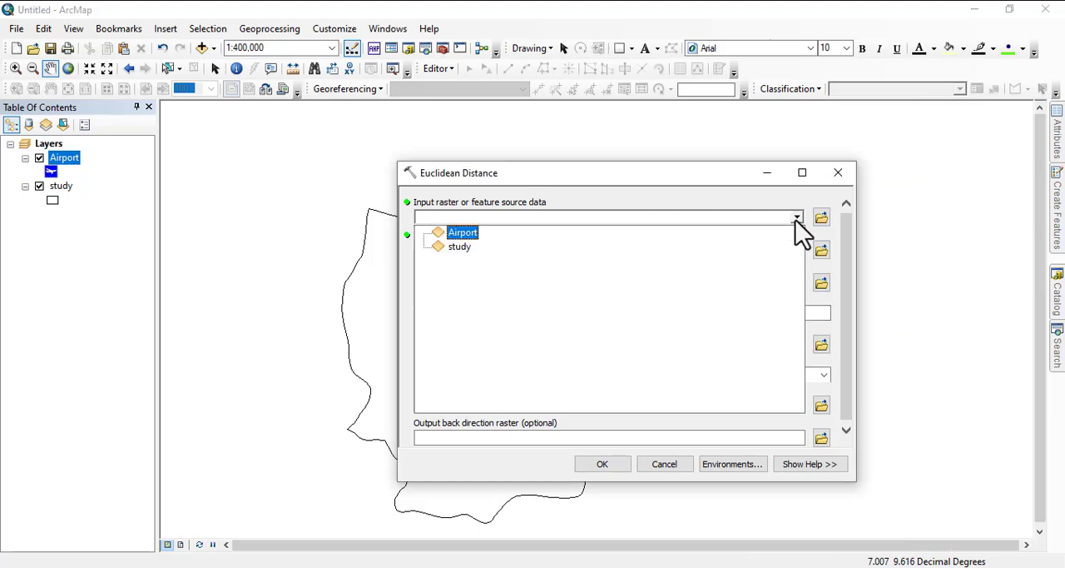
{"action": "left_click", "coordinate": [462, 233]}
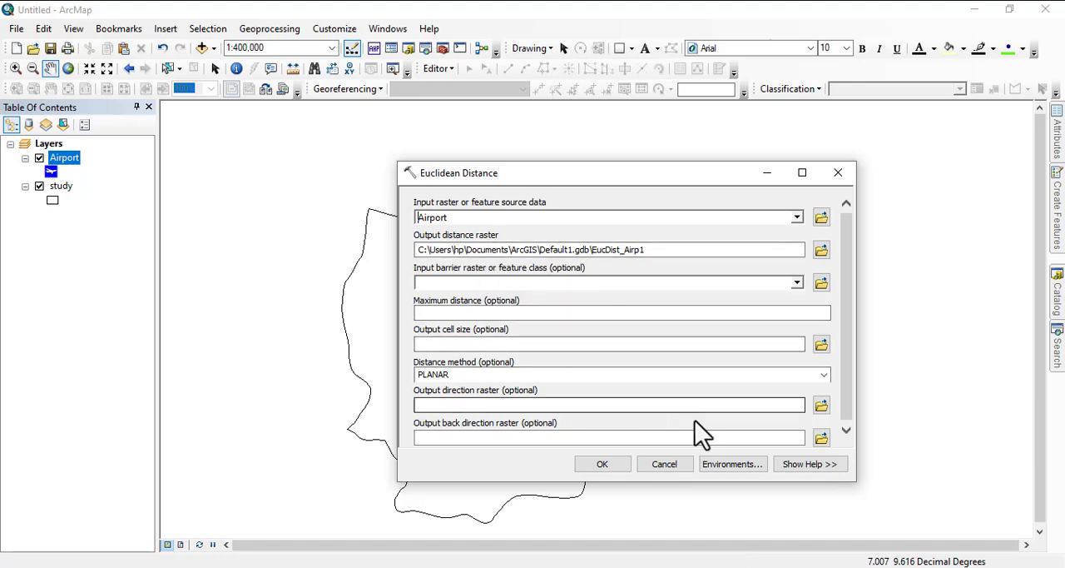
Step: Set the tool's processing extent environment to Same as layer study
{"action": "left_click", "coordinate": [713, 468]}
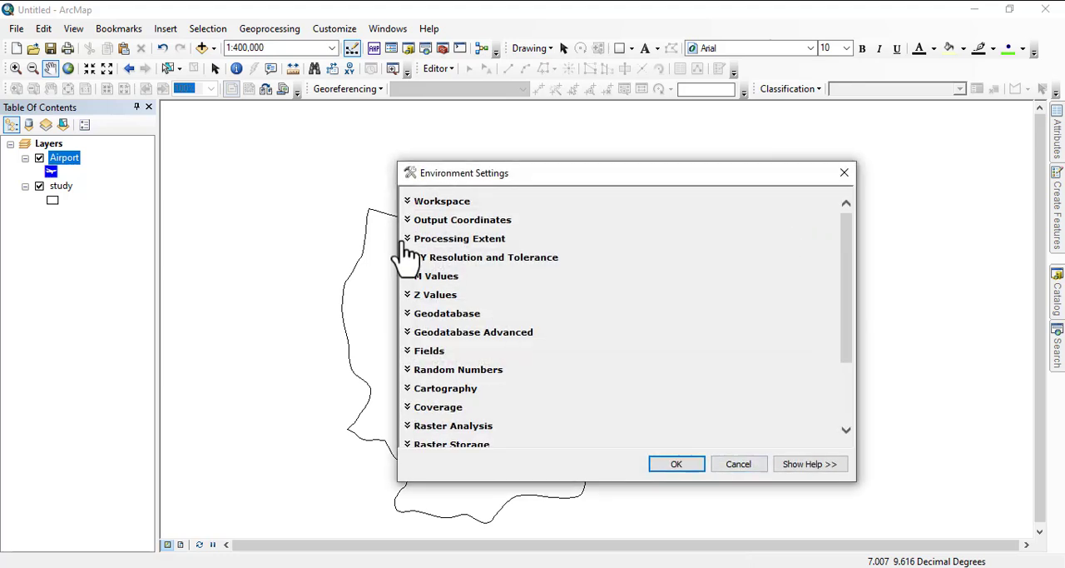
{"action": "left_click", "coordinate": [458, 242]}
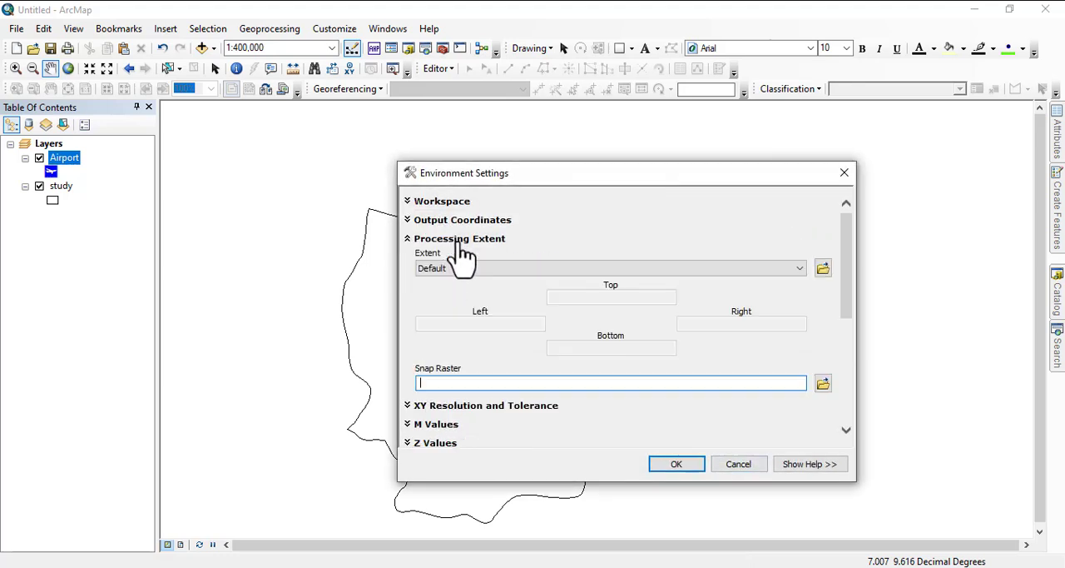
{"action": "left_click", "coordinate": [685, 268]}
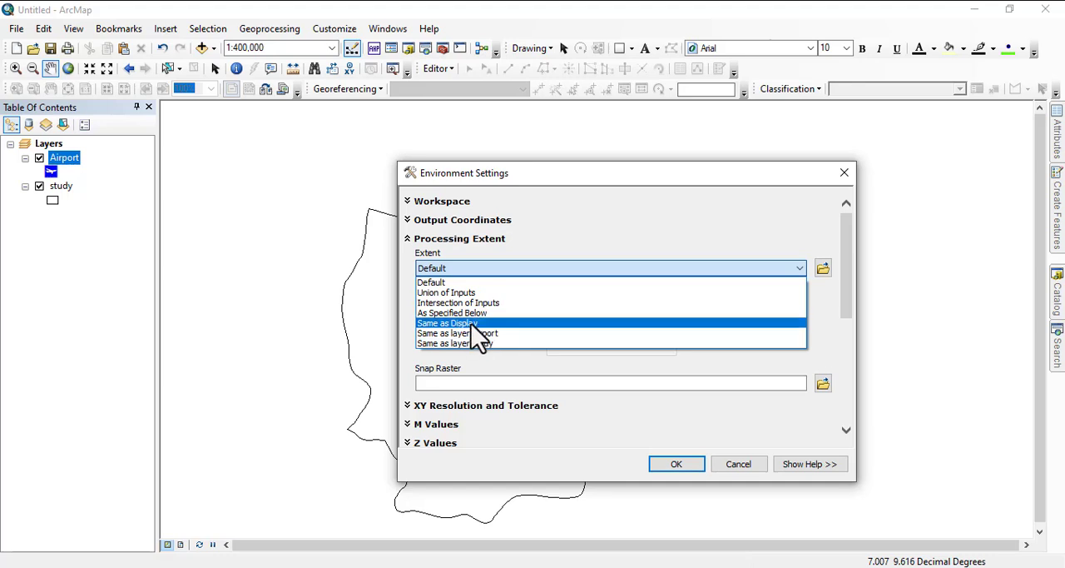
{"action": "left_click", "coordinate": [487, 343]}
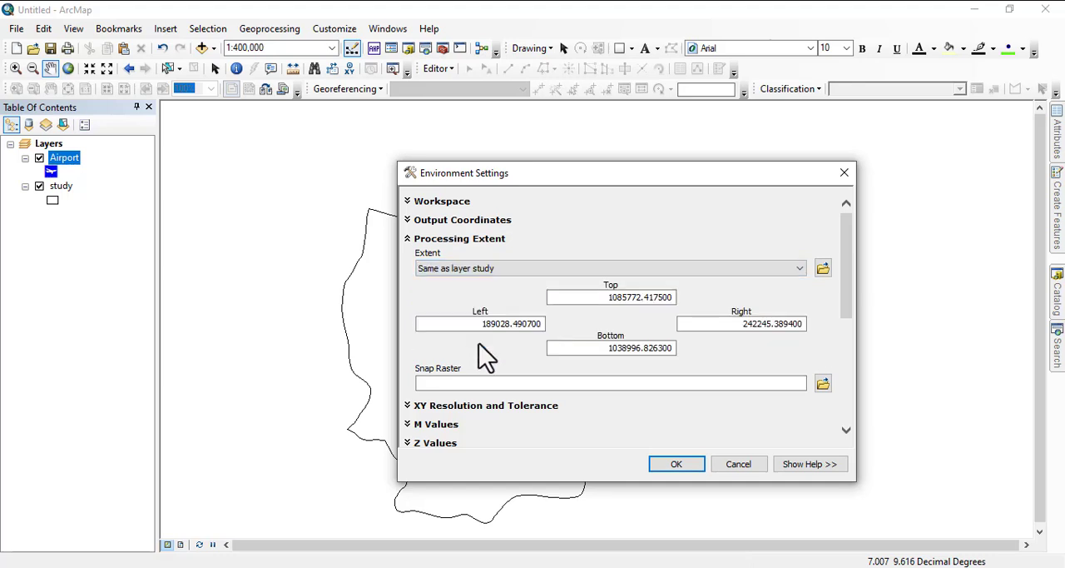
Step: Set the raster analysis mask to the study layer and accept the environment settings
{"action": "left_click_drag", "start_coordinate": [847, 286], "coordinate": [851, 409]}
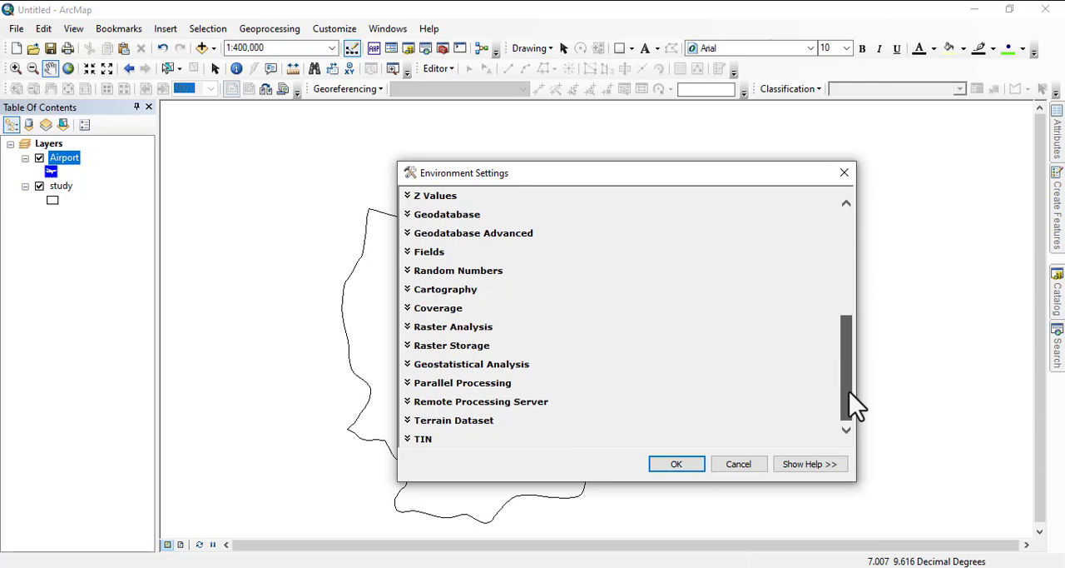
{"action": "left_click", "coordinate": [454, 327]}
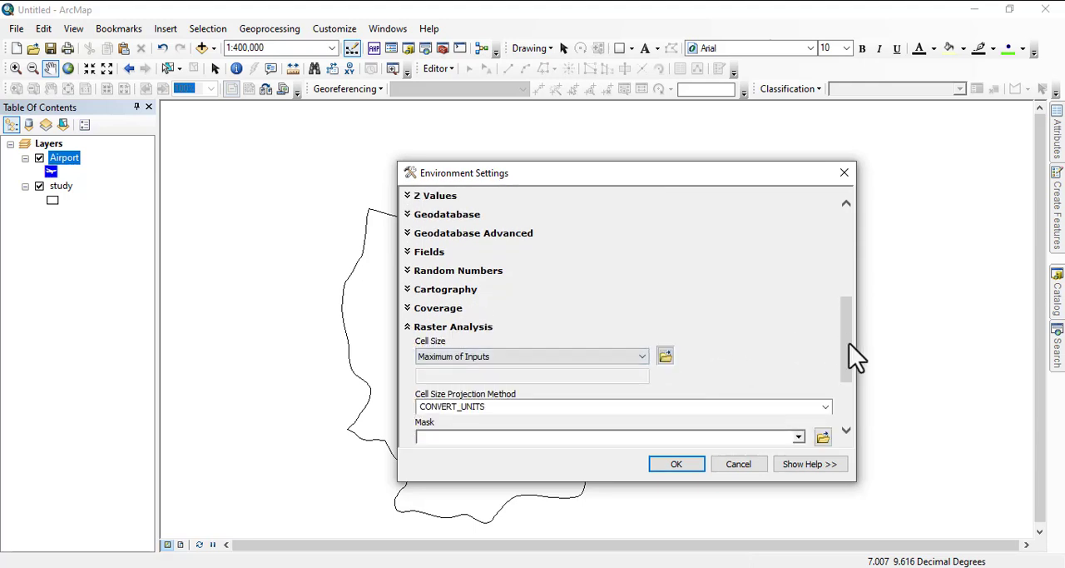
{"action": "left_click_drag", "start_coordinate": [849, 343], "coordinate": [846, 403]}
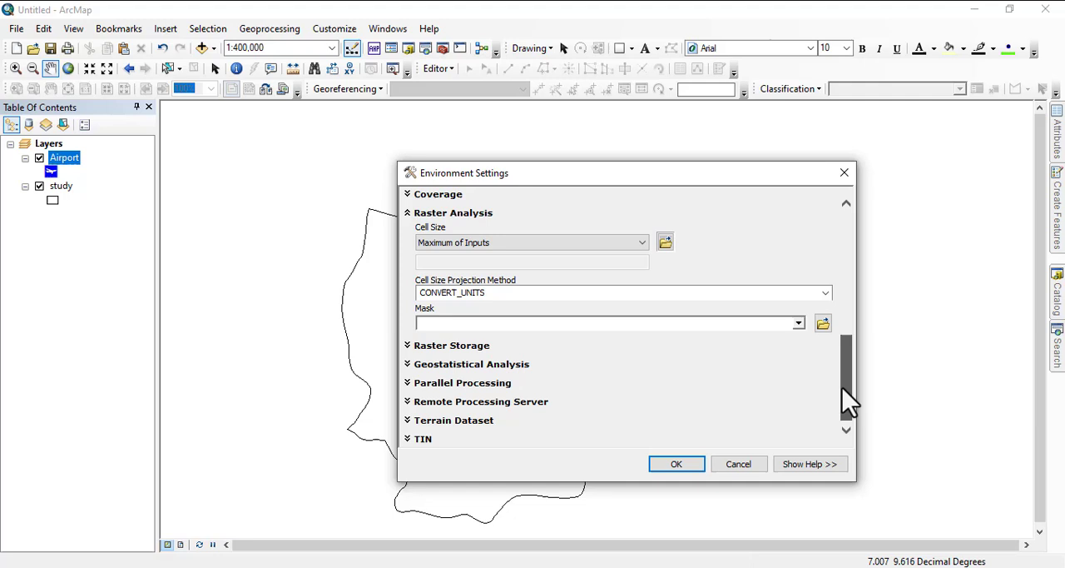
{"action": "left_click", "coordinate": [797, 324]}
{"action": "left_click", "coordinate": [463, 356]}
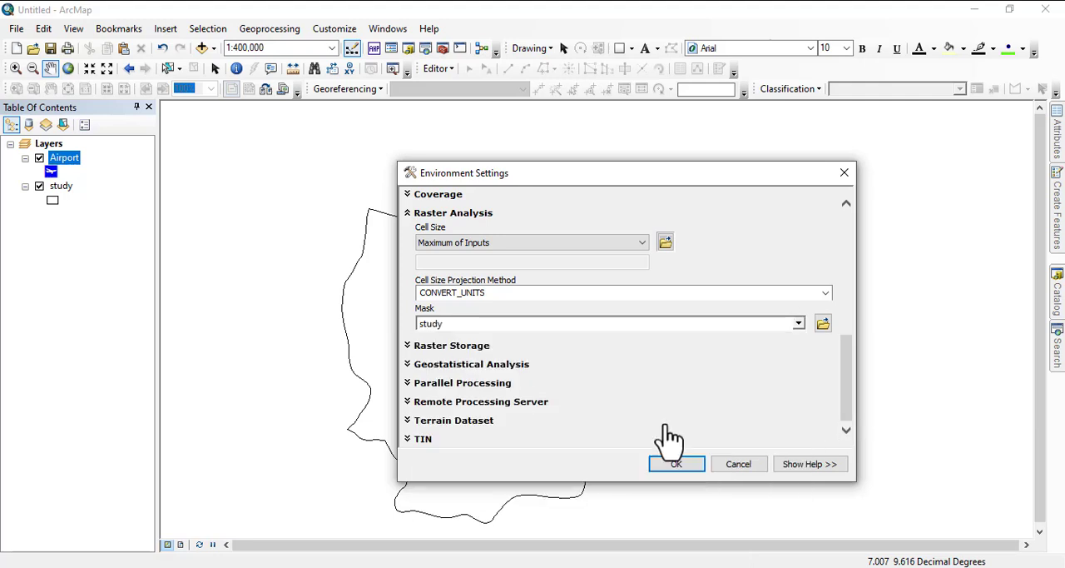
{"action": "left_click", "coordinate": [672, 463]}
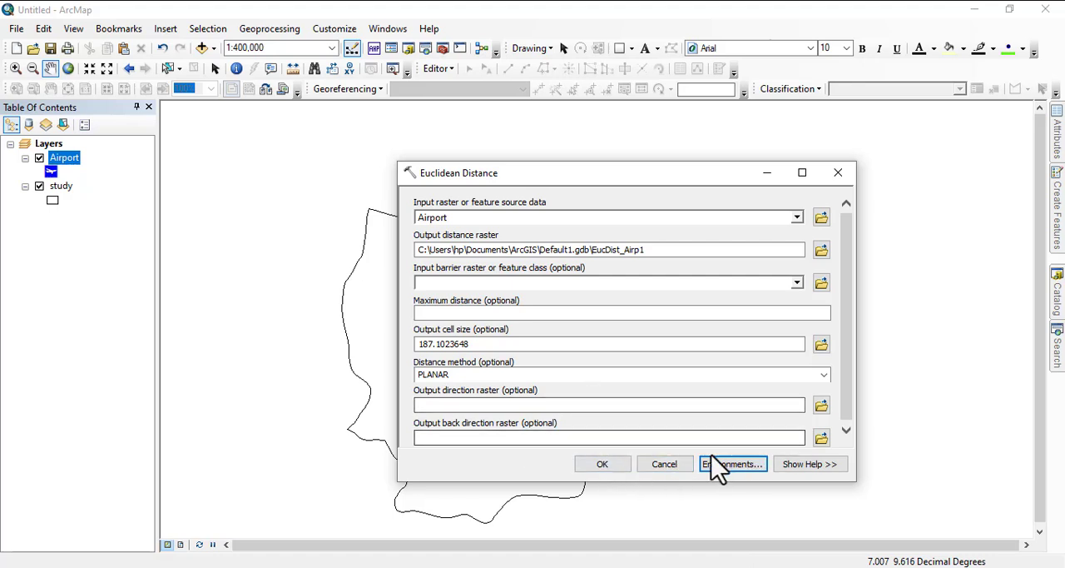
Step: Run Euclidean Distance on the Airport layer with the planar method, output as EucDist_Airp1
{"action": "left_click_drag", "start_coordinate": [553, 171], "coordinate": [832, 164]}
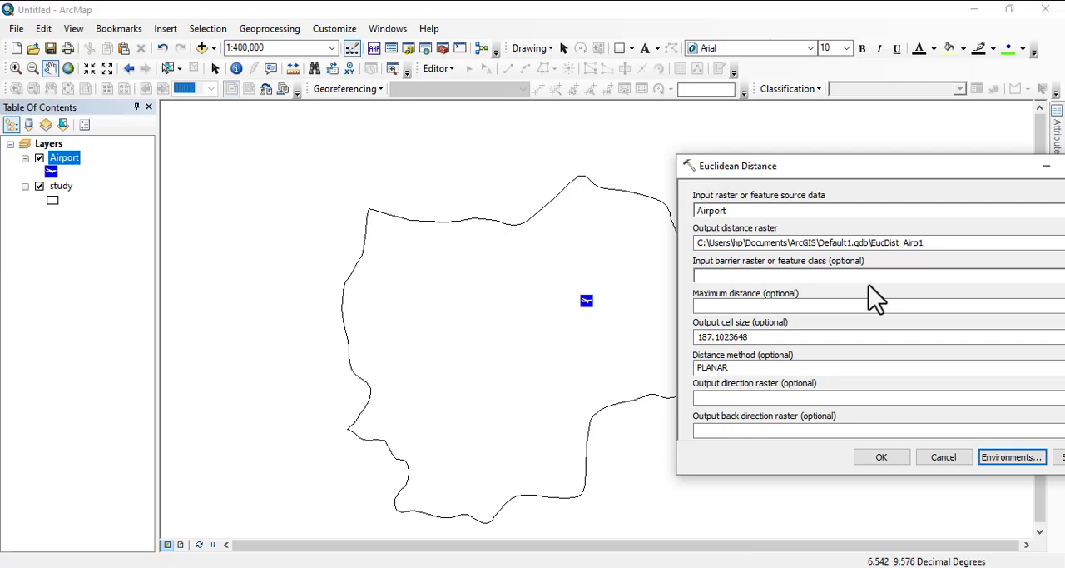
{"action": "left_click_drag", "start_coordinate": [922, 175], "coordinate": [583, 175]}
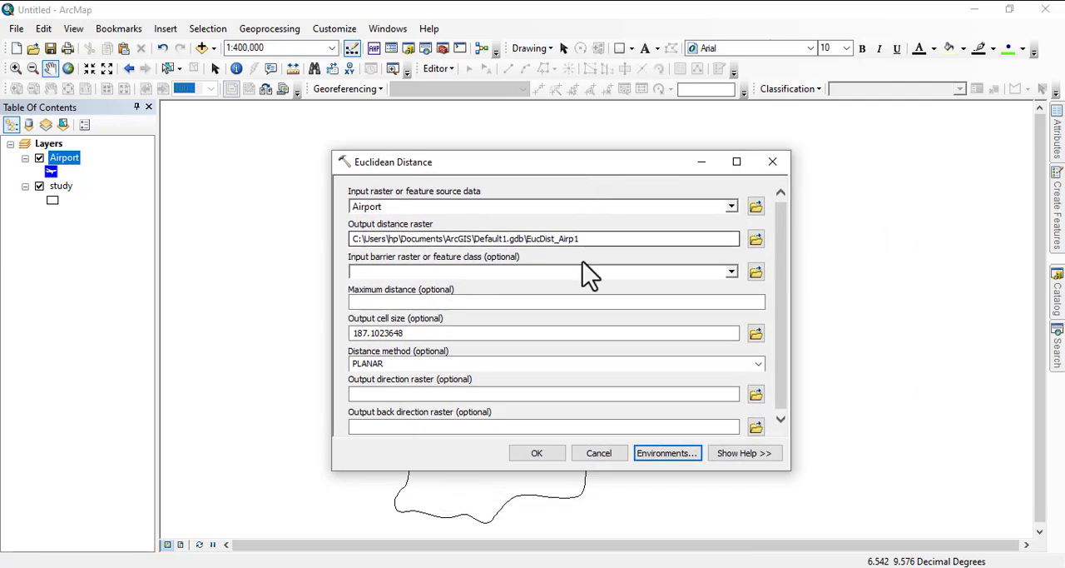
{"action": "left_click", "coordinate": [537, 452]}
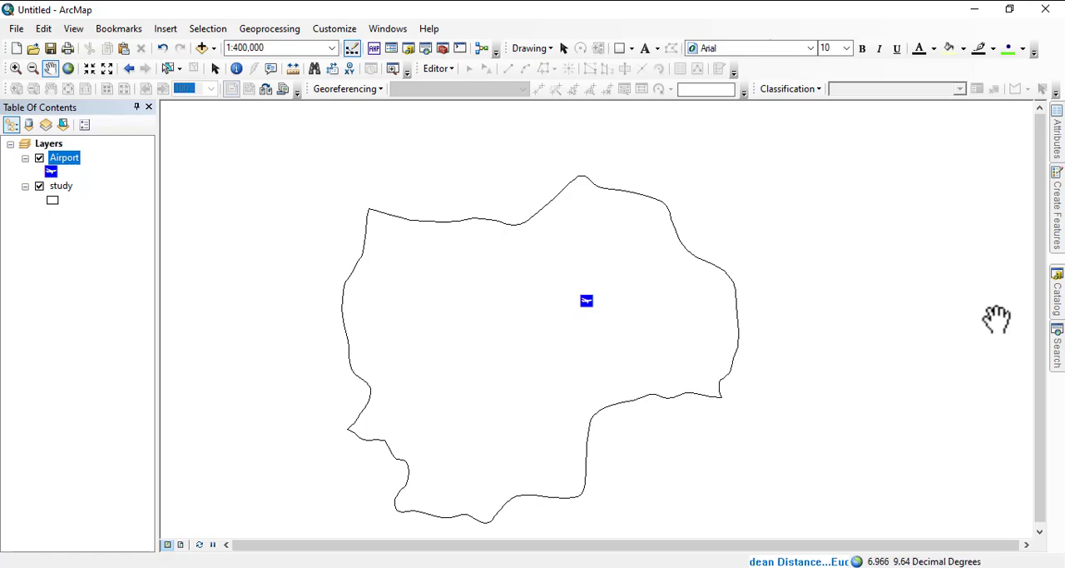
Step: Try to run Euclidean Distance again on the Airport layer without changing its environment settings, and dismiss the result notification
{"action": "left_click", "coordinate": [1057, 354]}
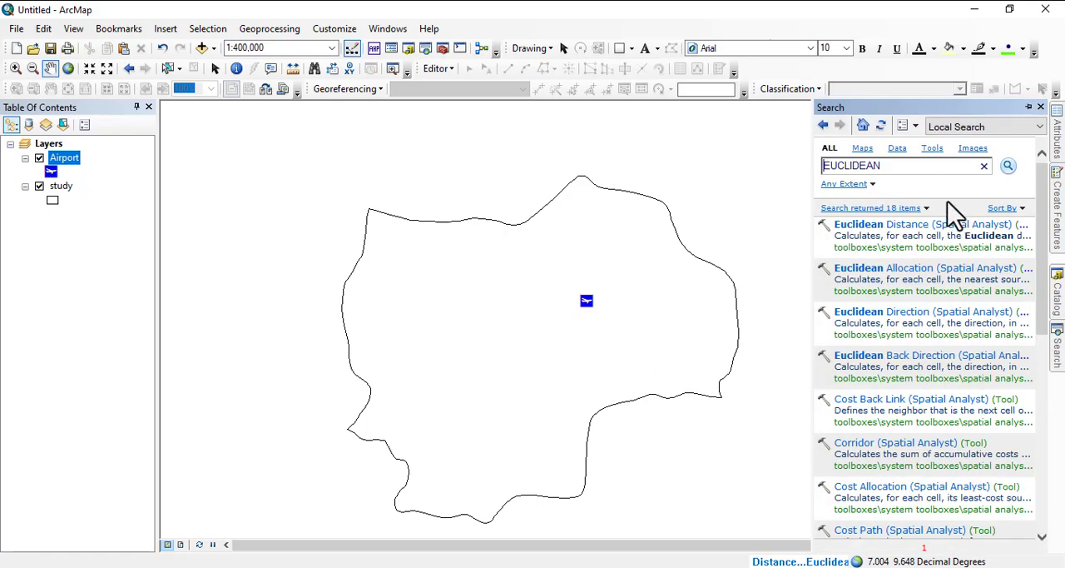
{"action": "left_click", "coordinate": [884, 229]}
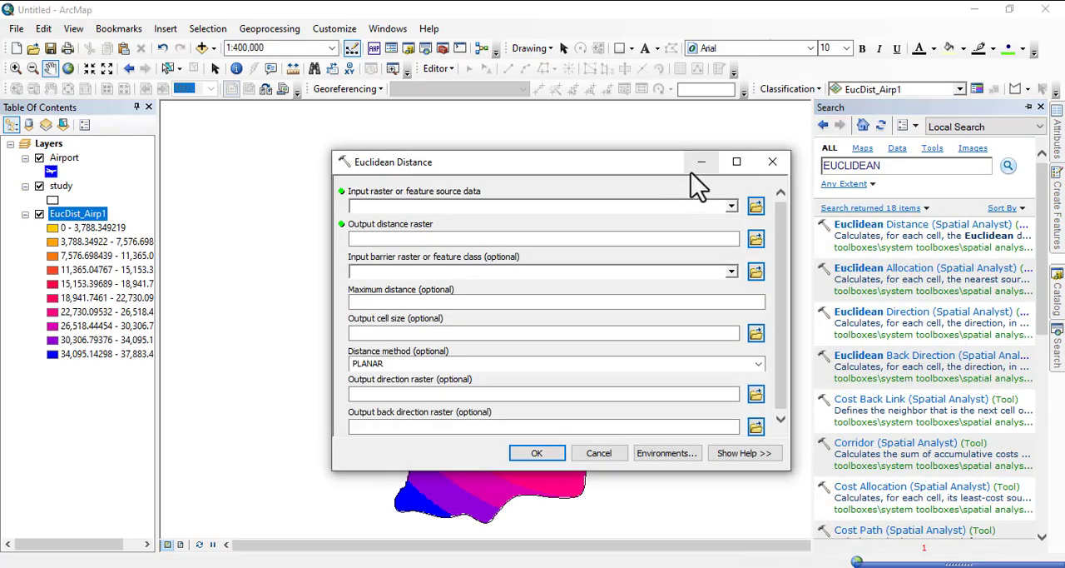
{"action": "left_click", "coordinate": [731, 206]}
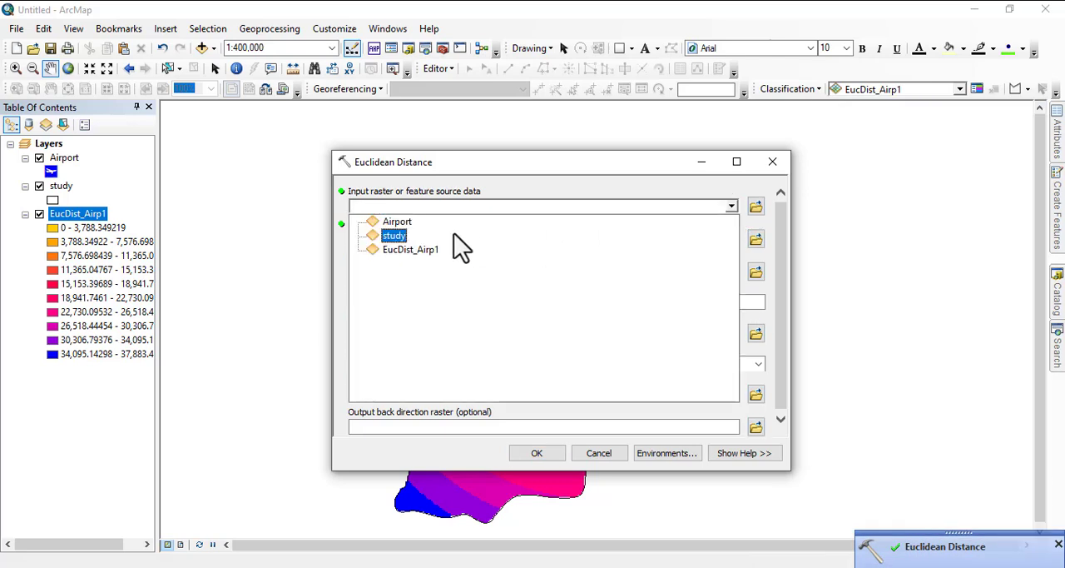
{"action": "left_click", "coordinate": [405, 223]}
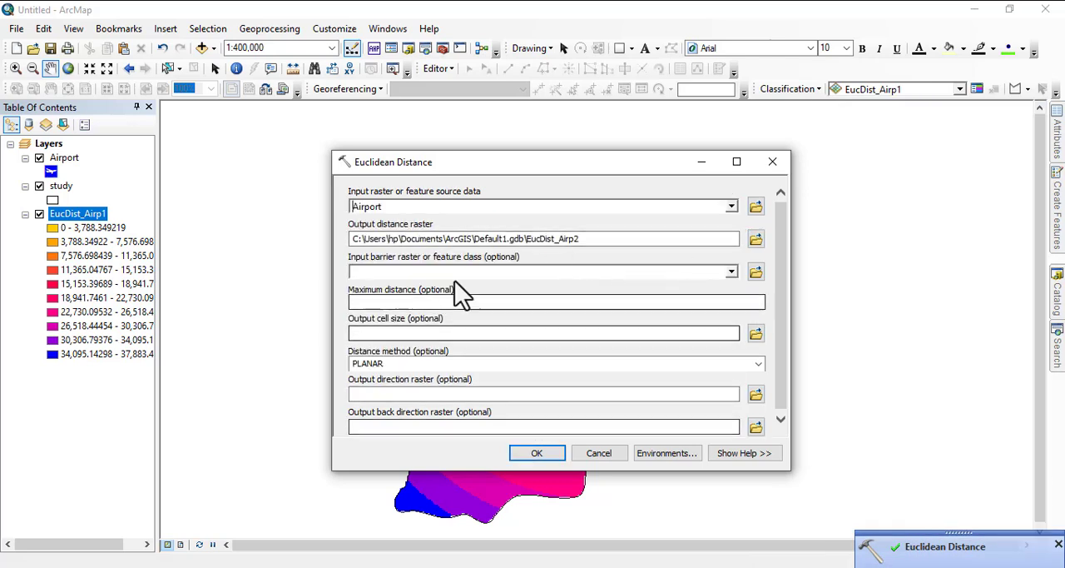
{"action": "left_click", "coordinate": [539, 456]}
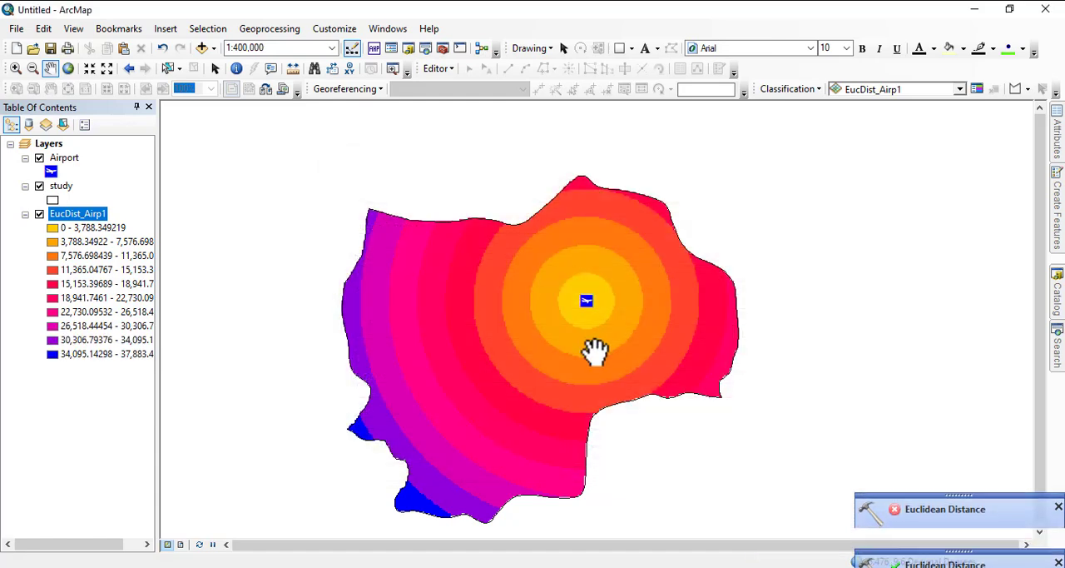
{"action": "left_click", "coordinate": [1057, 506]}
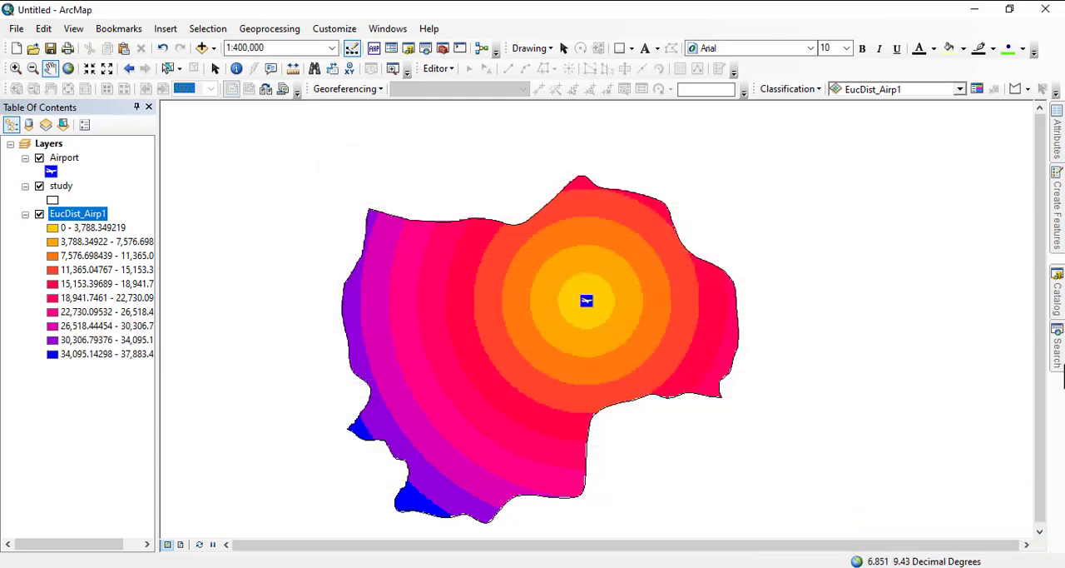
Step: Retry Euclidean Distance on the Airport layer with output EucDist_Airp3 and dismiss its notification
{"action": "left_click", "coordinate": [1058, 350]}
{"action": "left_click", "coordinate": [919, 226]}
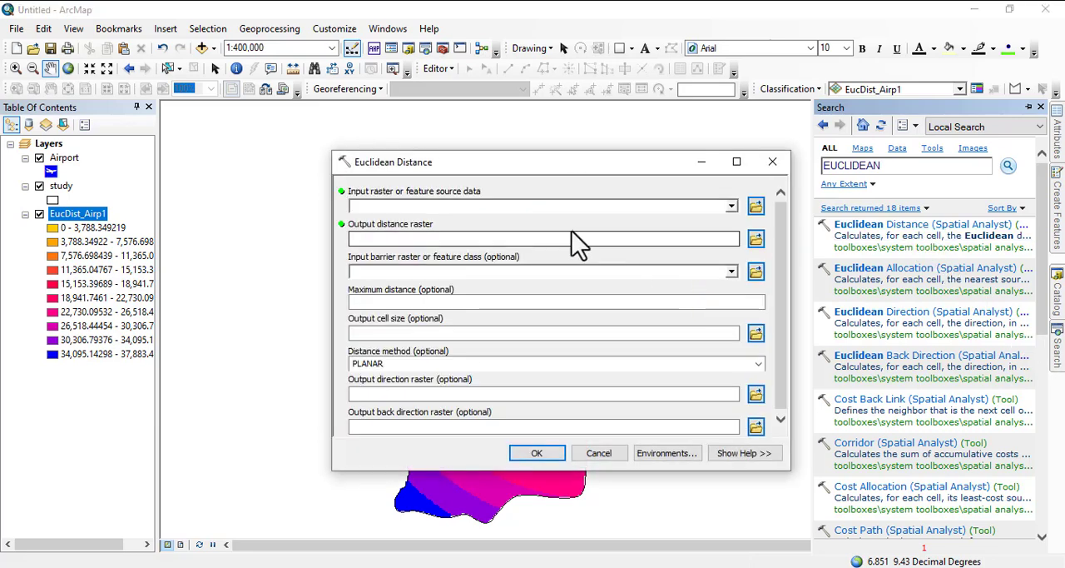
{"action": "left_click", "coordinate": [731, 205]}
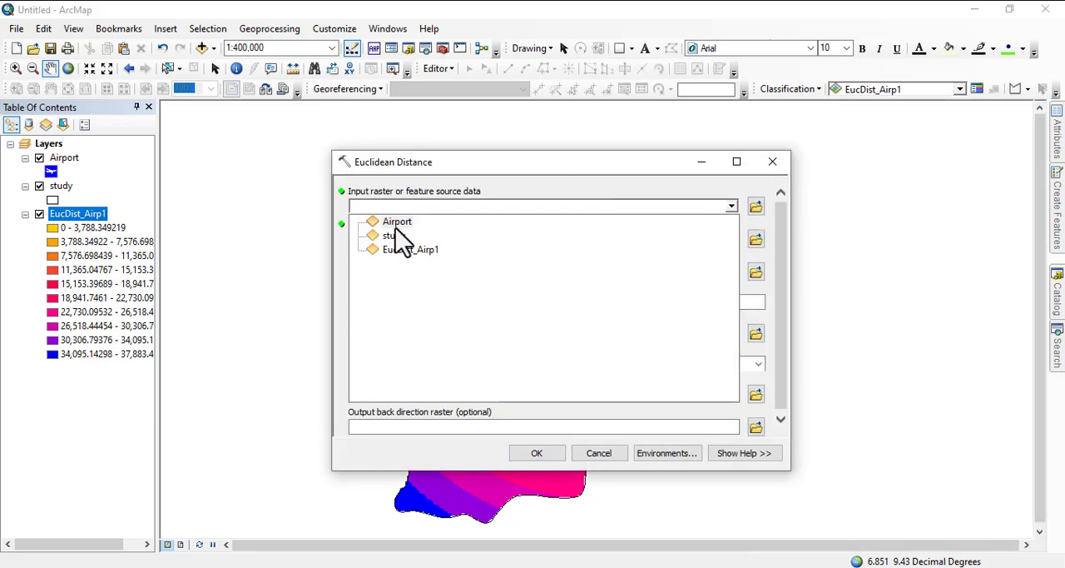
{"action": "left_click", "coordinate": [396, 223]}
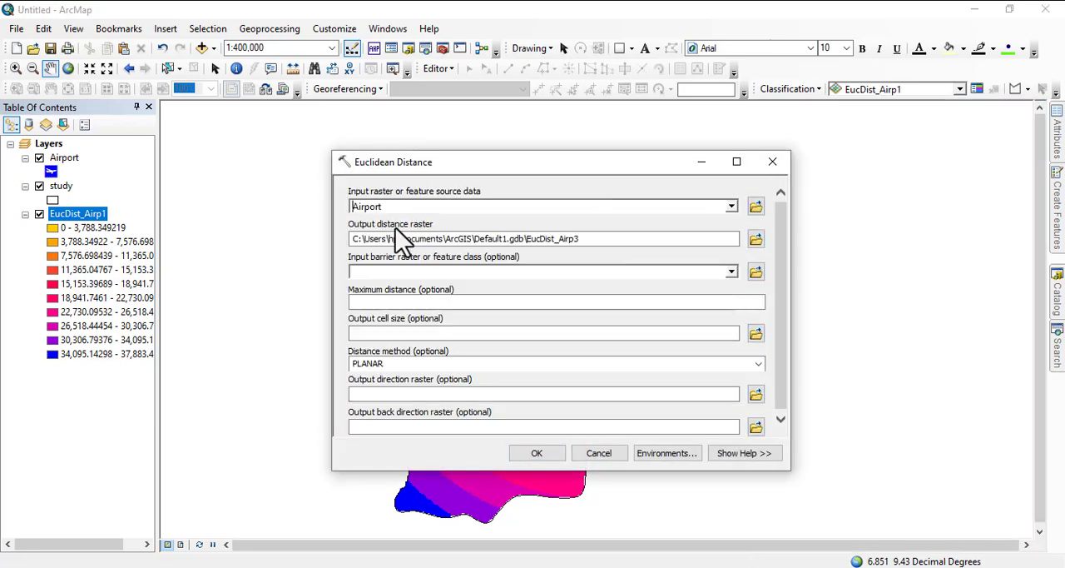
{"action": "left_click", "coordinate": [534, 461]}
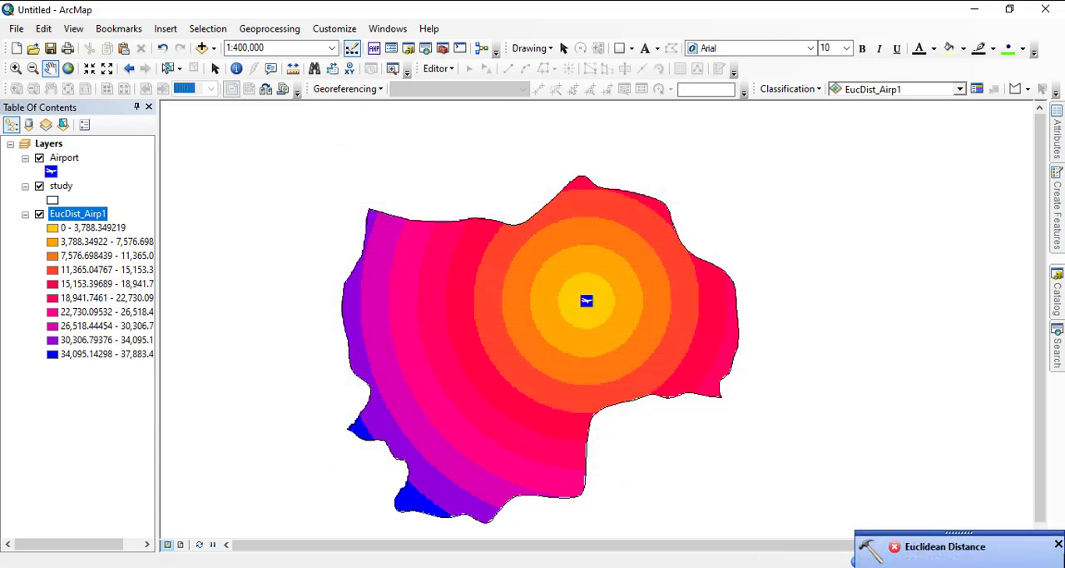
{"action": "left_click", "coordinate": [1058, 546]}
Step: Reopen the Euclidean Distance tool and choose Airport as the feature source data
{"action": "left_click", "coordinate": [1058, 341]}
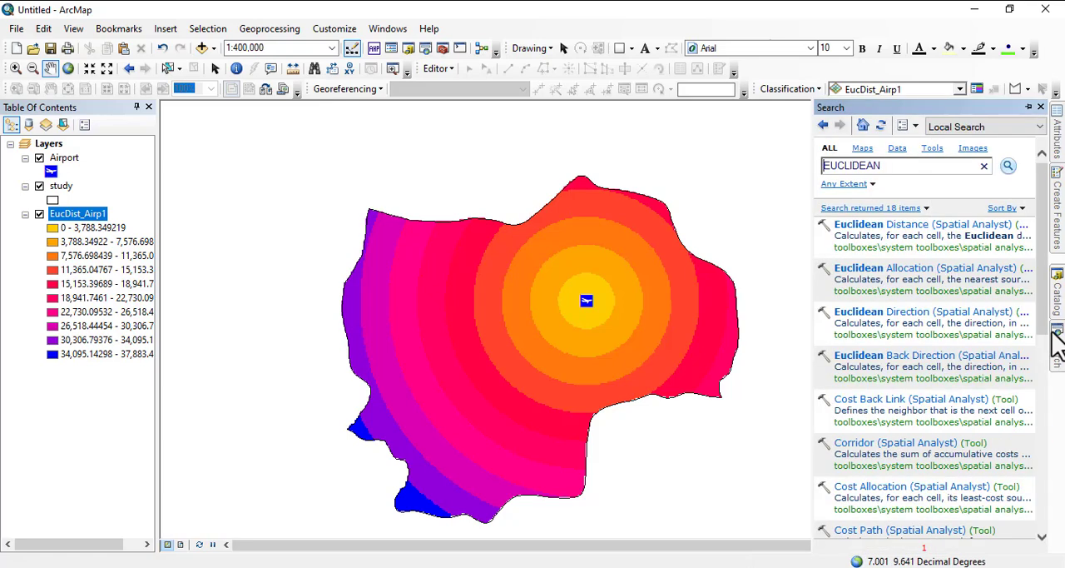
{"action": "left_click", "coordinate": [875, 226]}
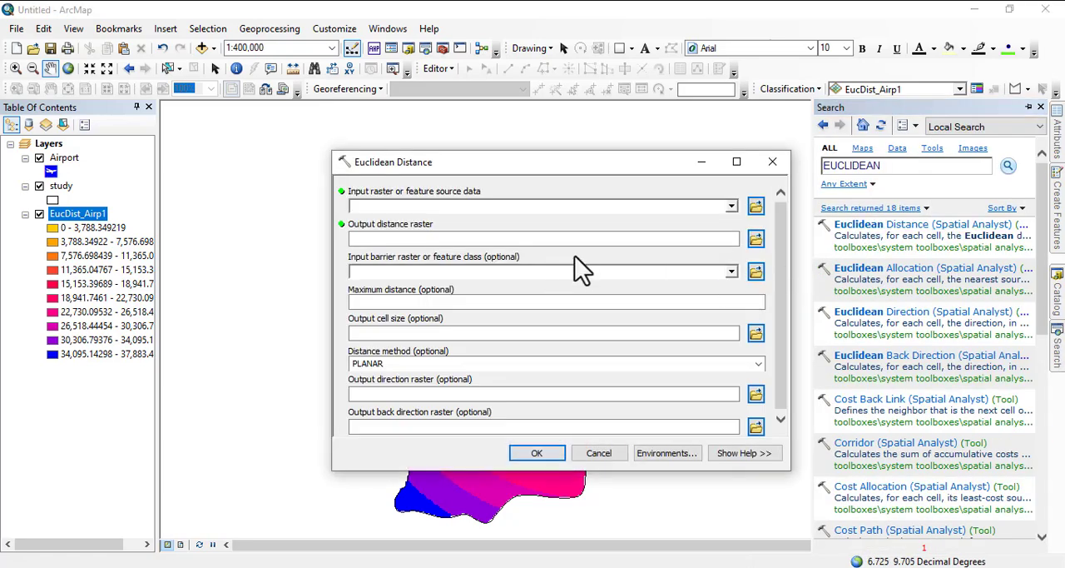
{"action": "left_click", "coordinate": [731, 206]}
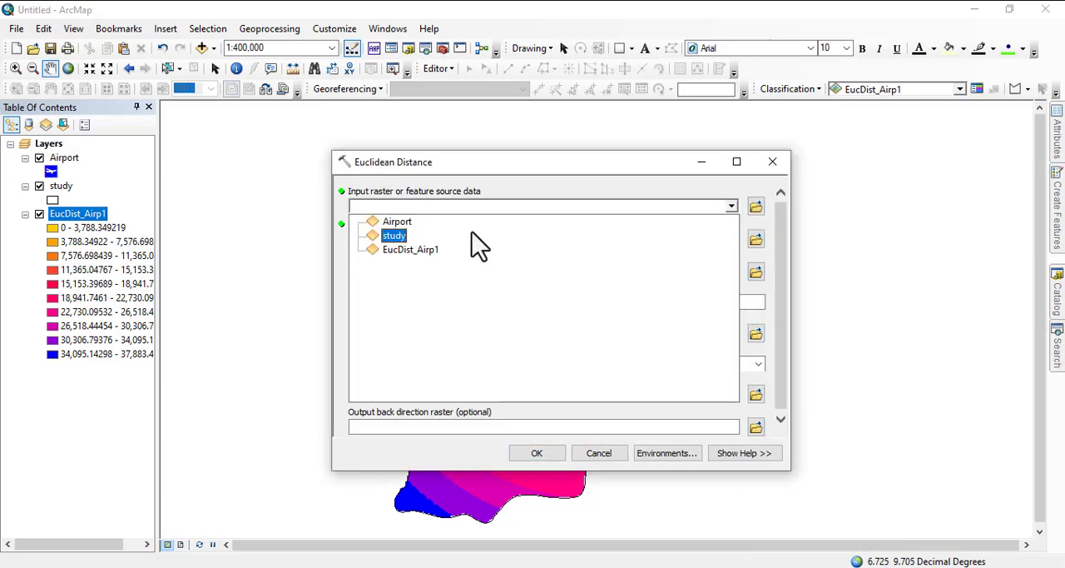
{"action": "left_click", "coordinate": [404, 227]}
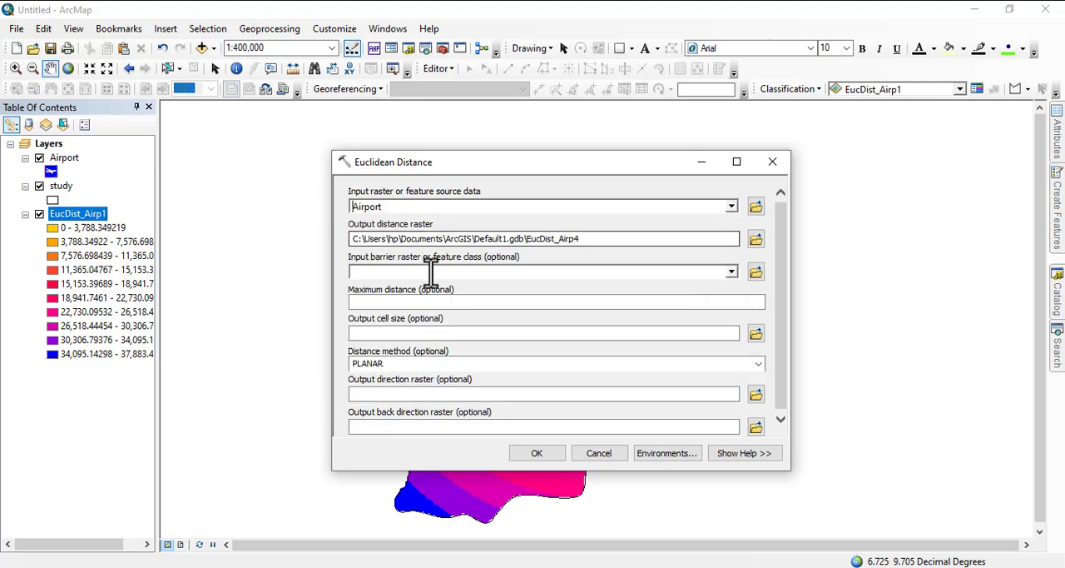
Step: Set the output distance raster to GG in the C:\wrk\ahp\FFF folder
{"action": "left_click", "coordinate": [758, 242]}
{"action": "left_click", "coordinate": [585, 220]}
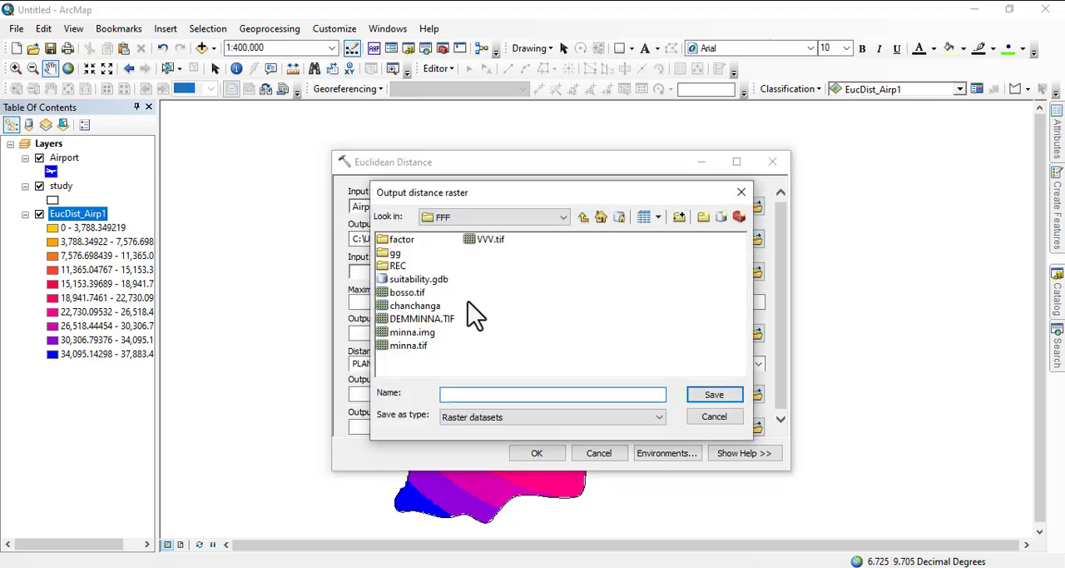
{"action": "double_click", "coordinate": [398, 266]}
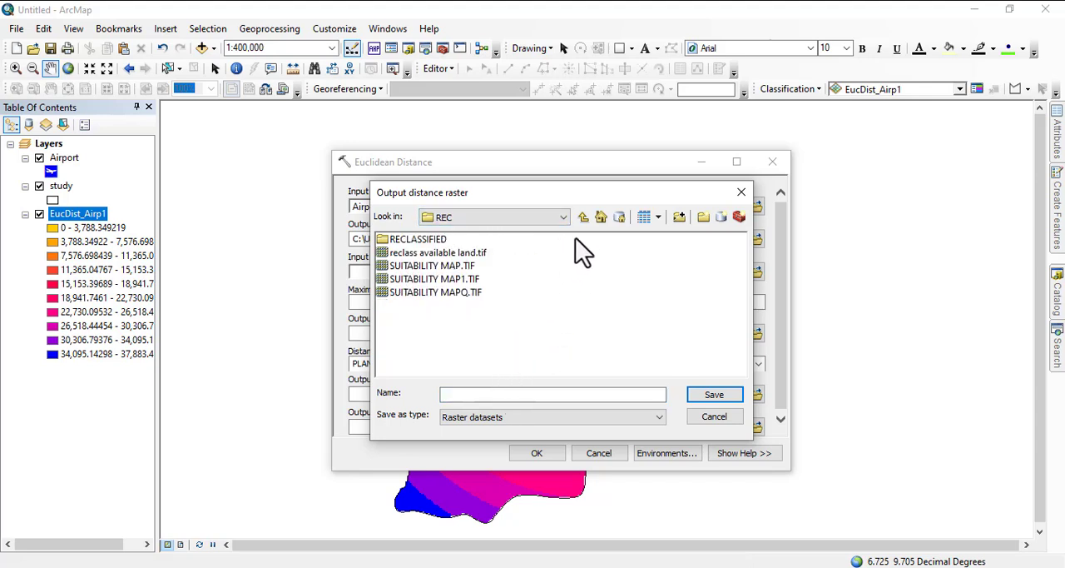
{"action": "left_click", "coordinate": [582, 217]}
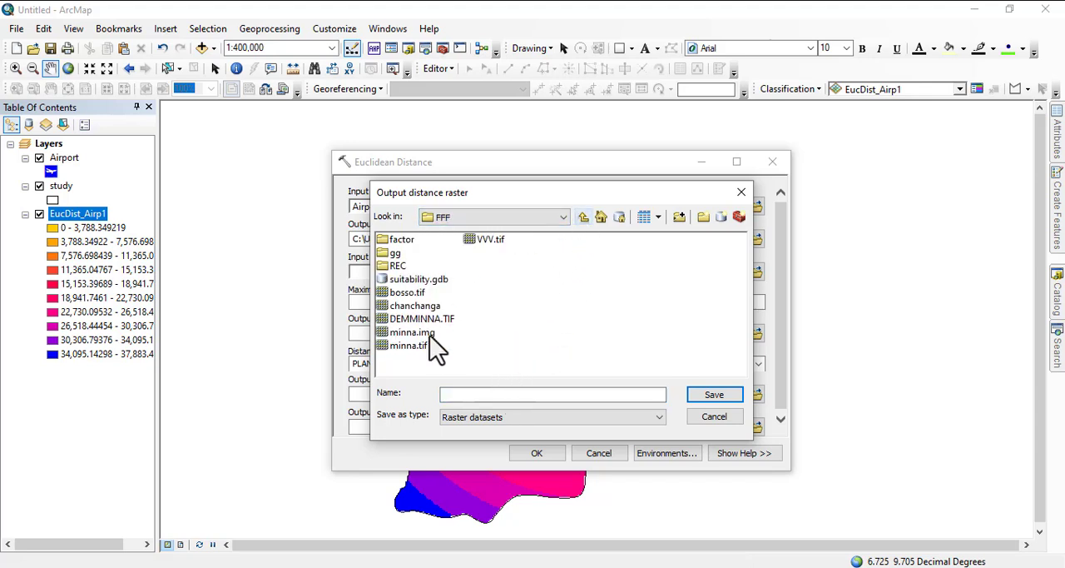
{"action": "left_click", "coordinate": [462, 394]}
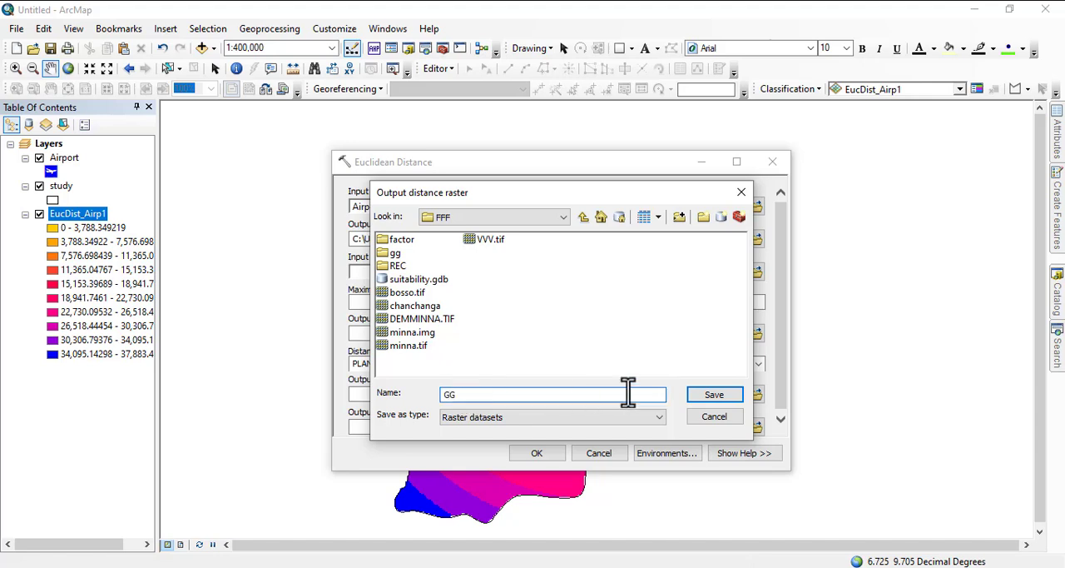
{"action": "left_click", "coordinate": [703, 396]}
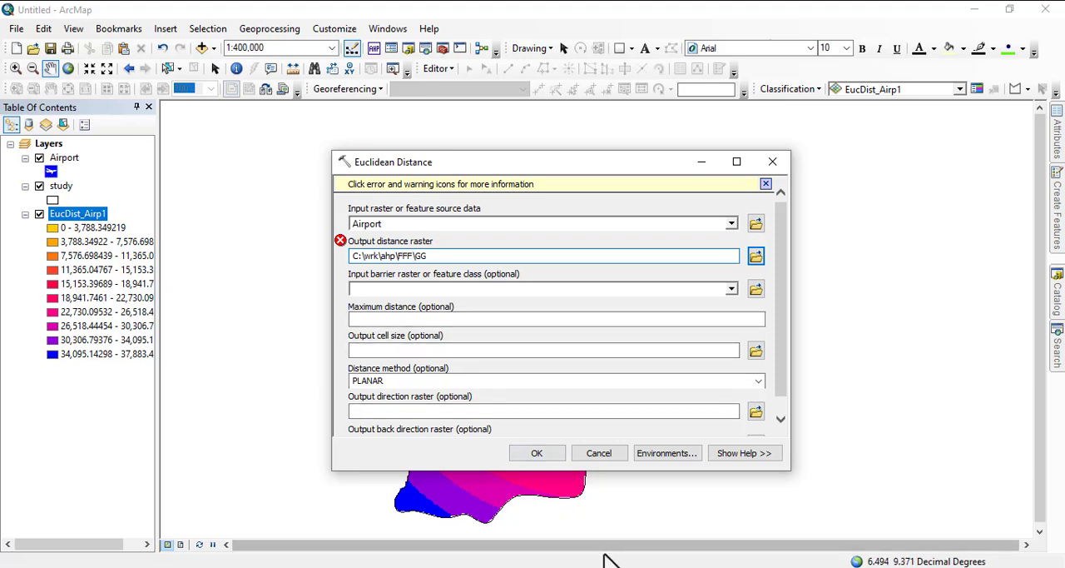
Step: Add the .TIF extension to the output raster name GG and try to run Euclidean Distance on the Airport layer
{"action": "left_click", "coordinate": [574, 567]}
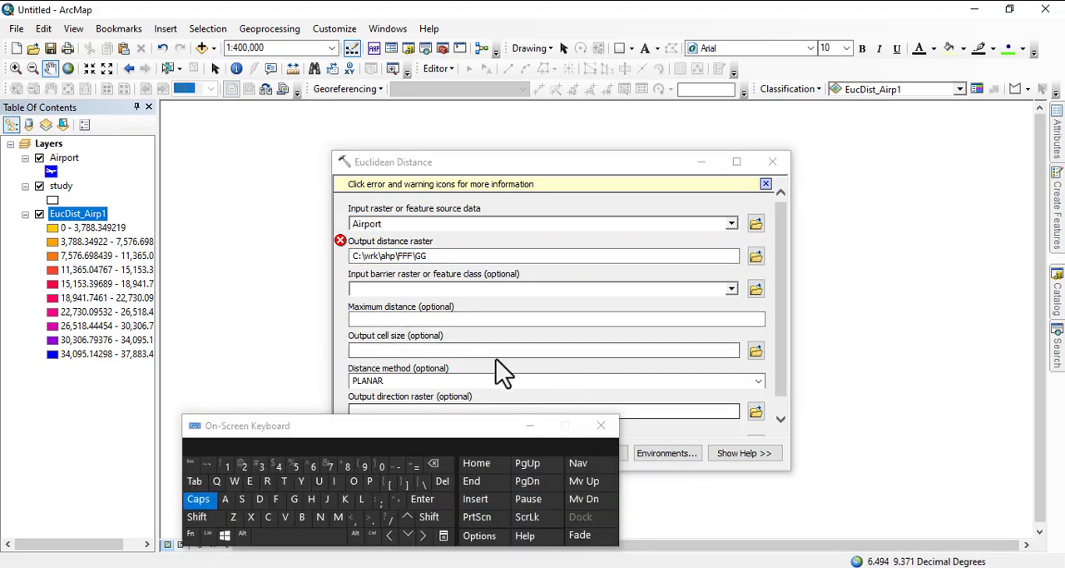
{"action": "left_click", "coordinate": [433, 256]}
{"action": "left_click", "coordinate": [372, 517]}
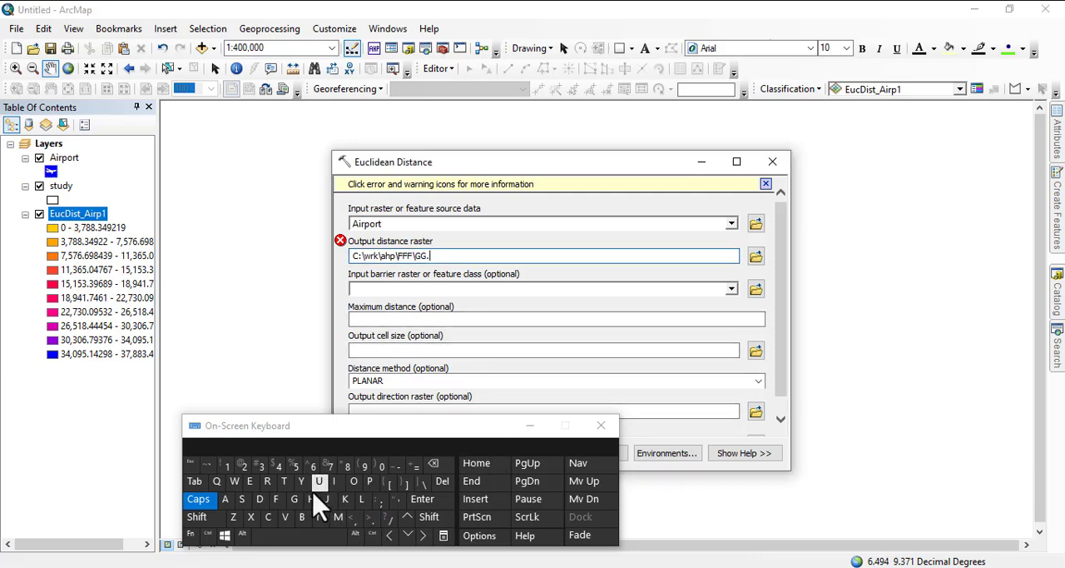
{"action": "left_click", "coordinate": [284, 481]}
{"action": "left_click", "coordinate": [334, 481]}
{"action": "left_click", "coordinate": [275, 499]}
{"action": "left_click", "coordinate": [406, 372]}
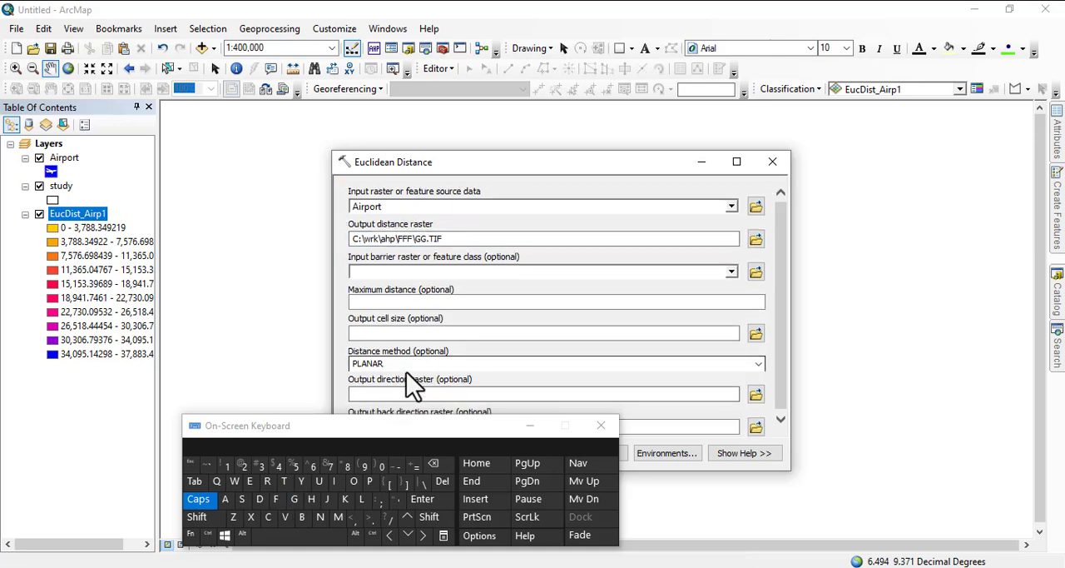
{"action": "left_click", "coordinate": [529, 429]}
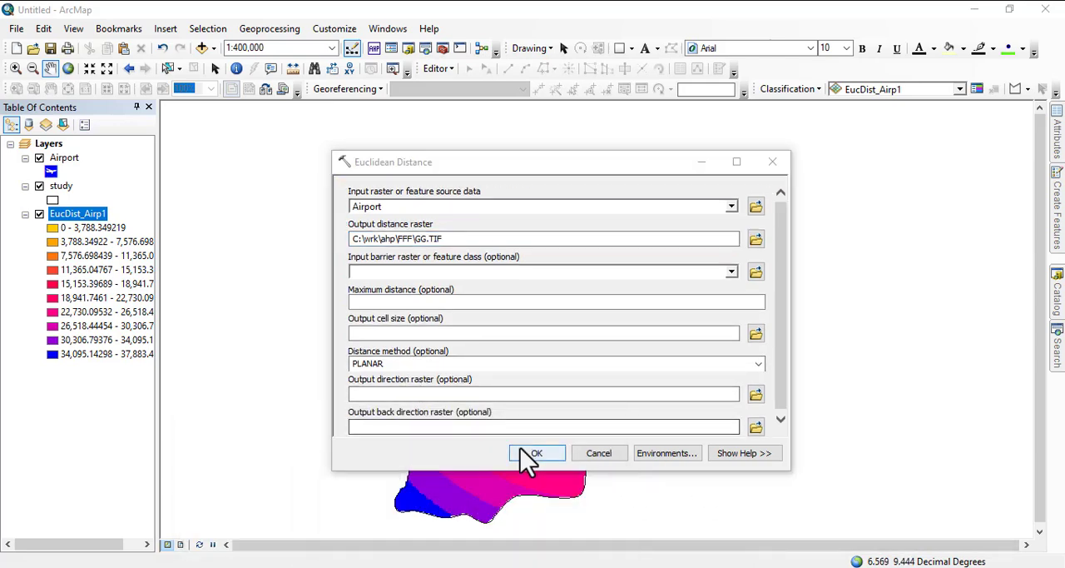
{"action": "left_click", "coordinate": [524, 455]}
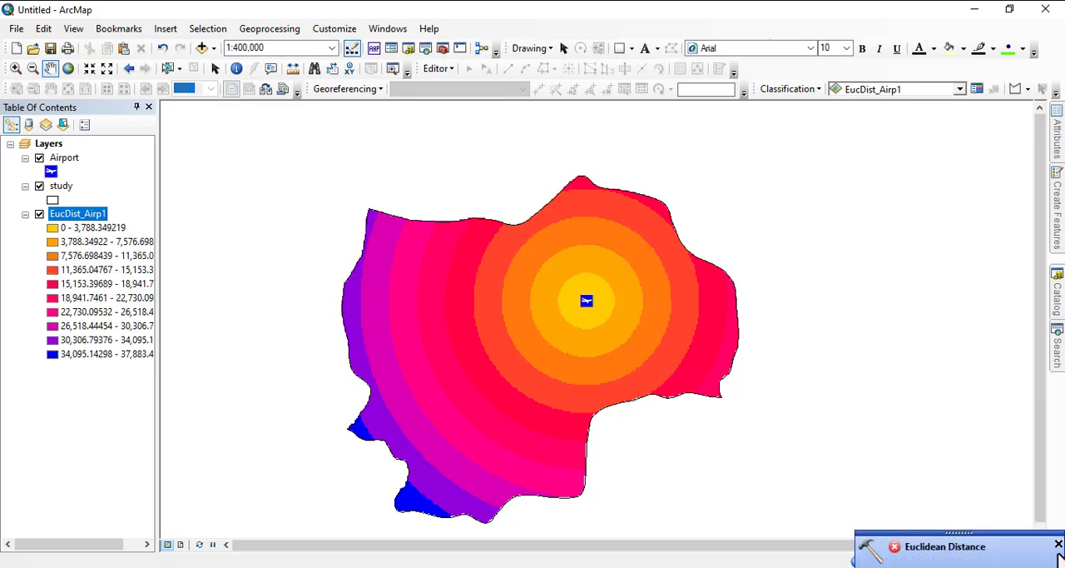
{"action": "left_click", "coordinate": [1057, 548]}
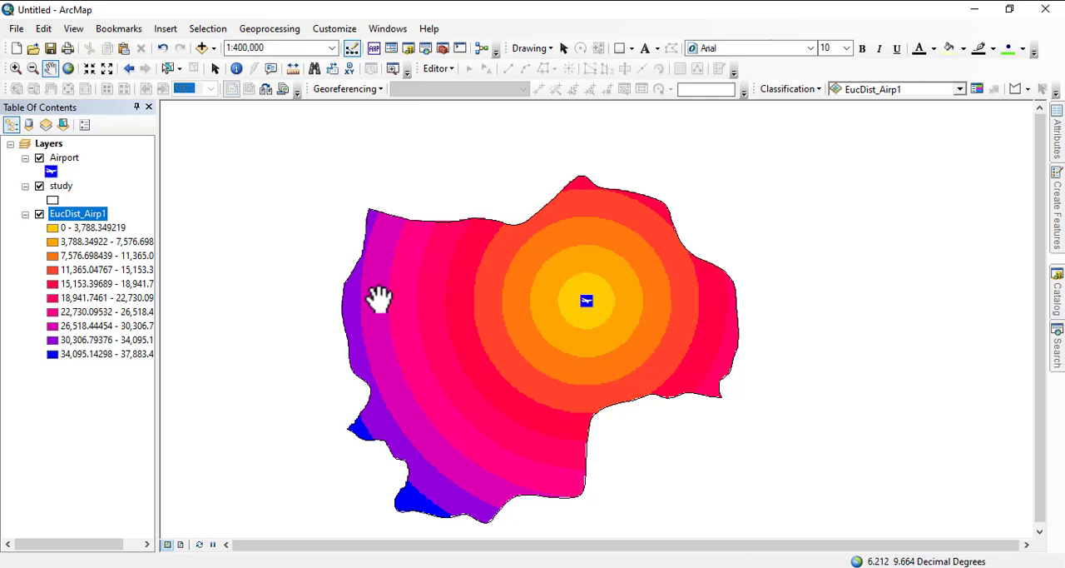
Step: Measure a straight line from the airport point into the second distance ring and close the measurement
{"action": "scroll", "coordinate": [582, 300], "scroll_direction": "up", "scroll_amount": 1}
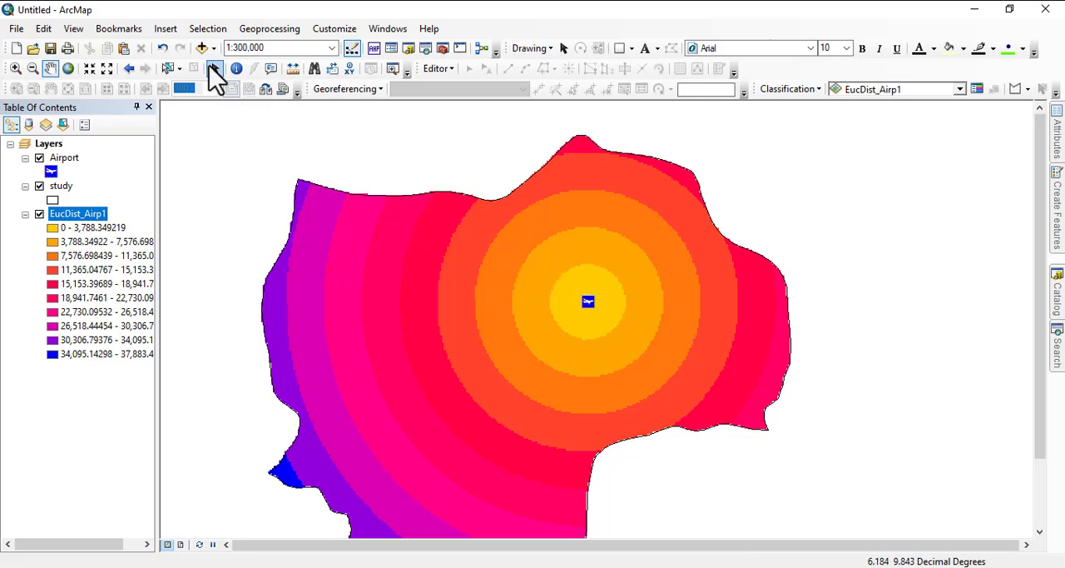
{"action": "left_click", "coordinate": [293, 70]}
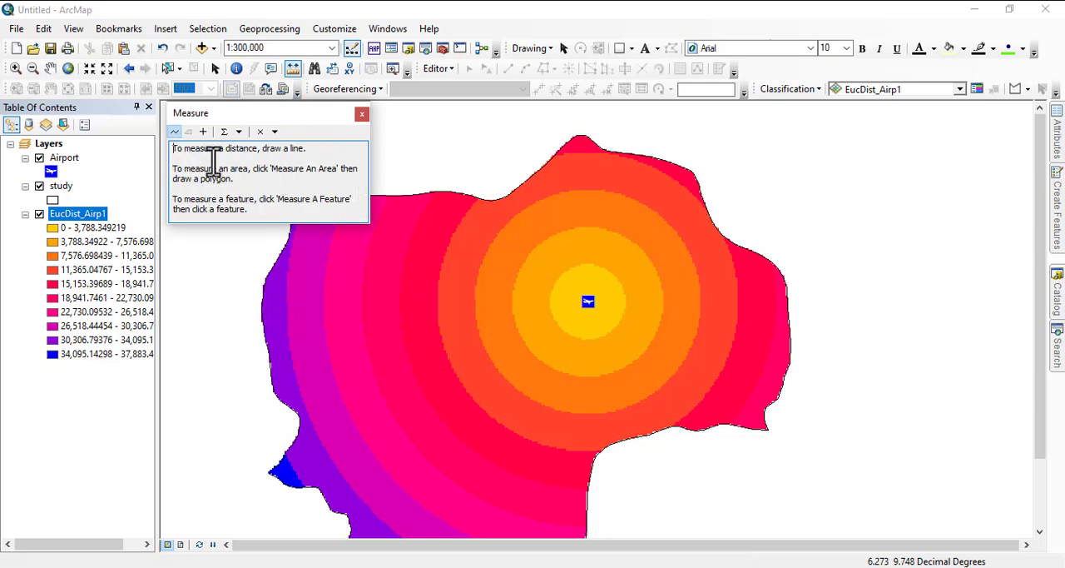
{"action": "left_click", "coordinate": [584, 301]}
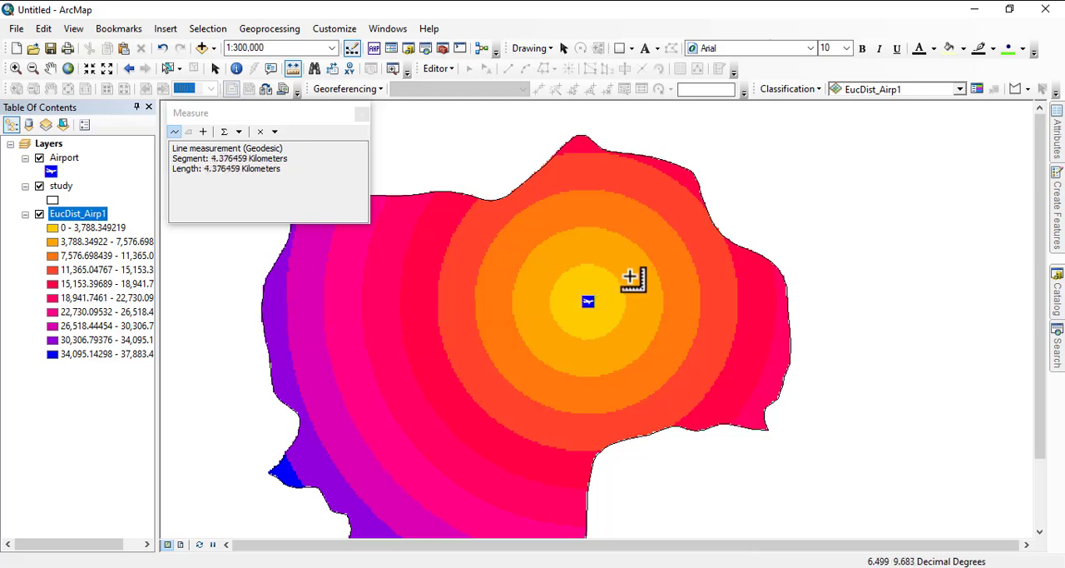
{"action": "double_click", "coordinate": [570, 243]}
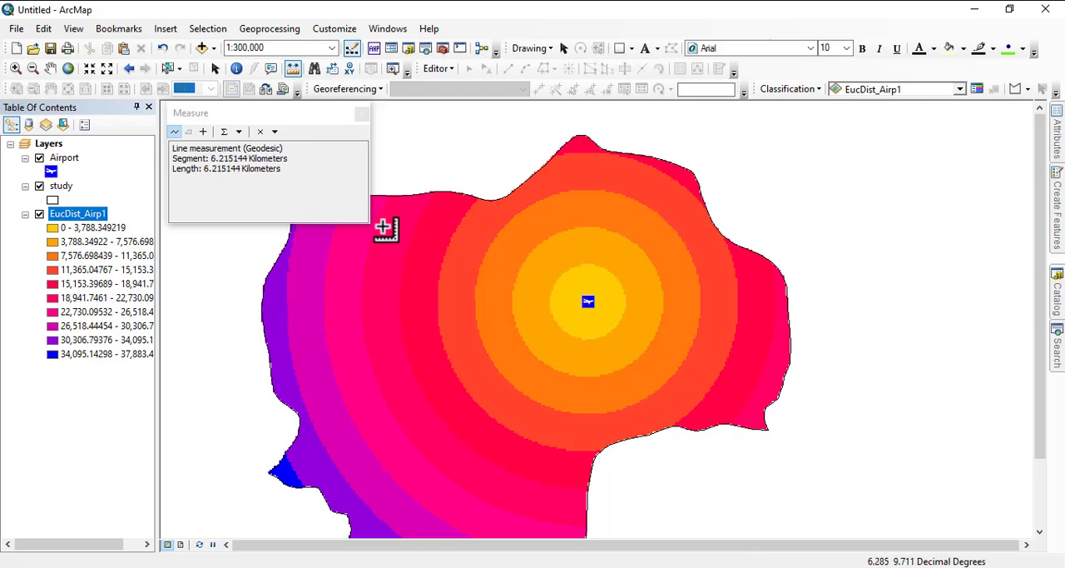
{"action": "left_click", "coordinate": [363, 114]}
{"action": "scroll", "coordinate": [520, 337], "scroll_direction": "down", "scroll_amount": 2}
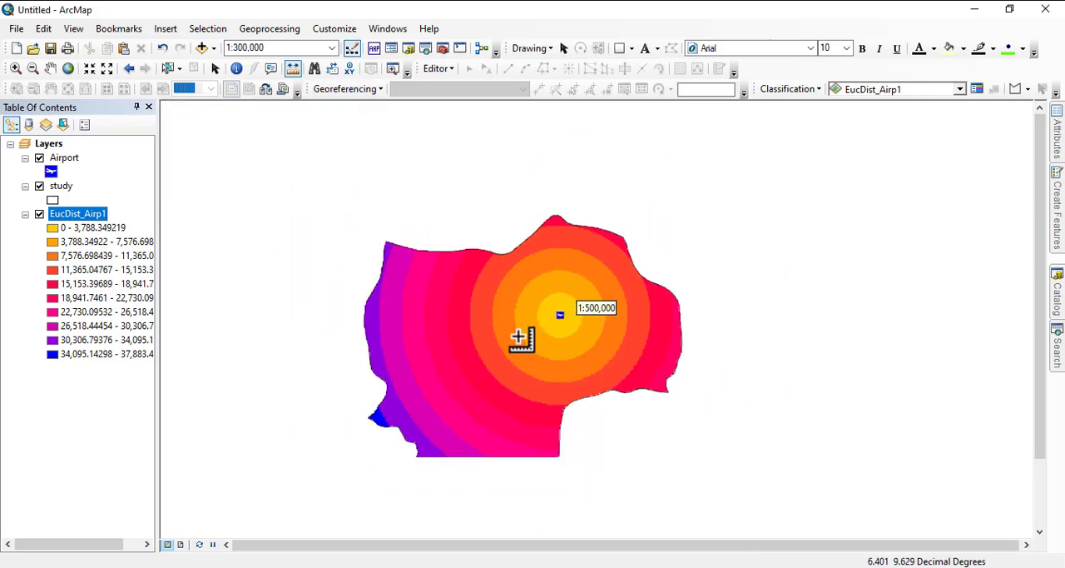